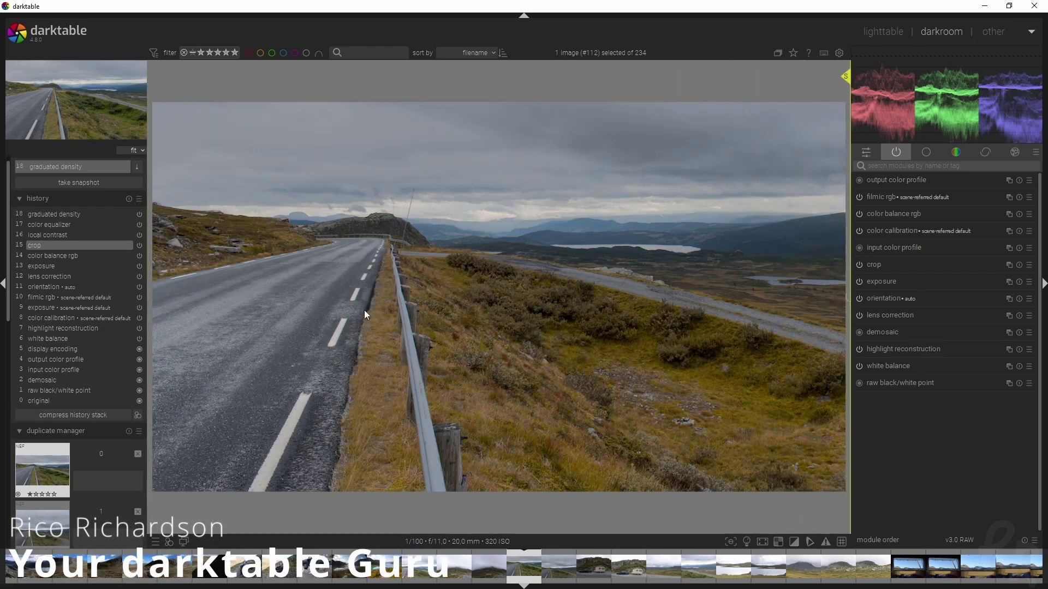
# - Switch to the next overcast road photo and expand its exposure module, currently at +0.700 EV
pyautogui.press('space')
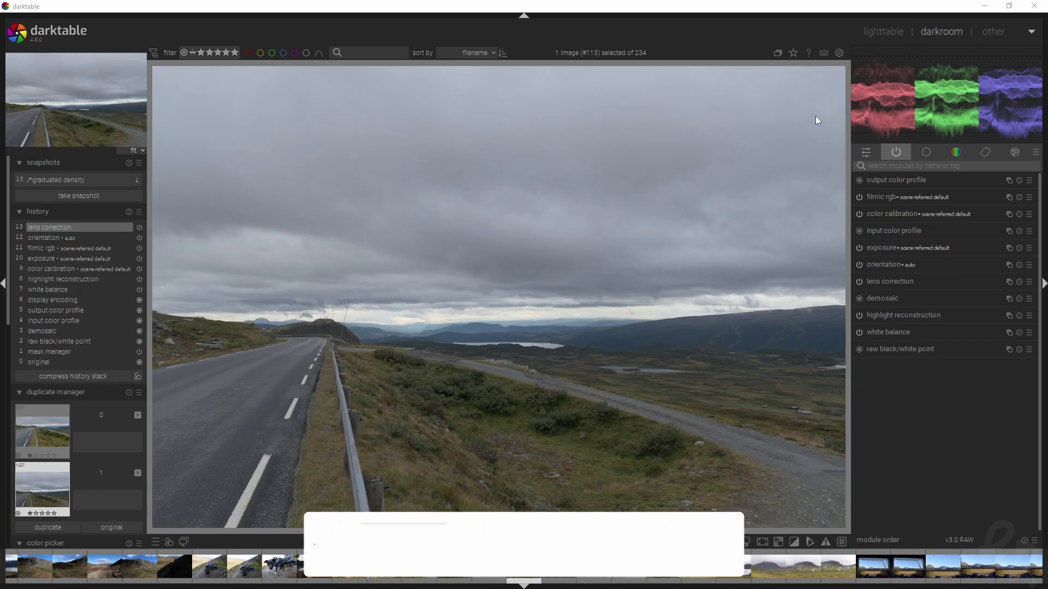
pyautogui.click(937, 165)
pyautogui.write('exposur')
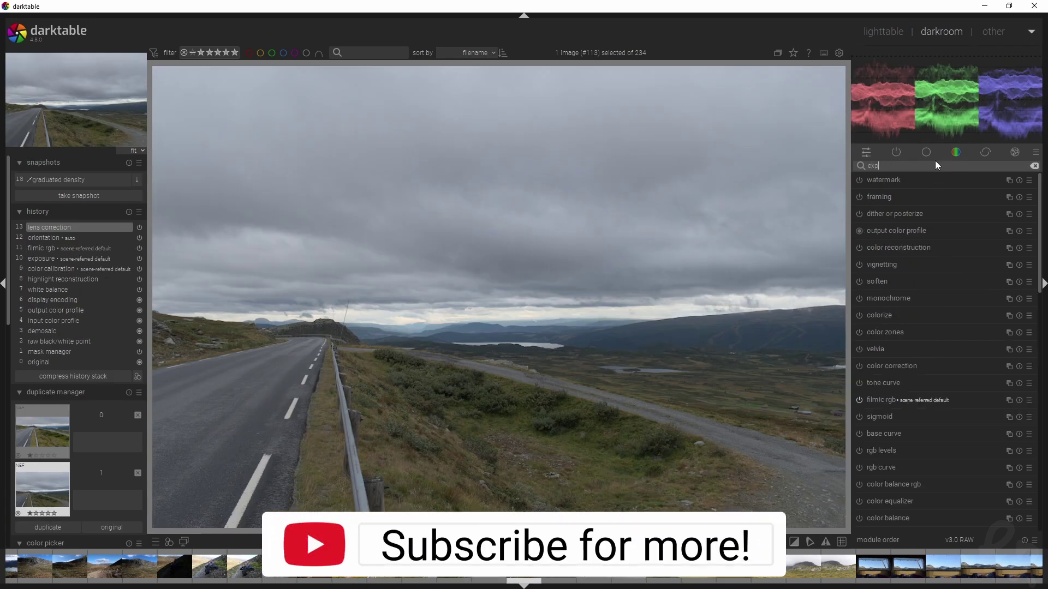
pyautogui.click(897, 180)
pyautogui.click(1009, 183)
# - Raise exposure to +0.977 EV and black level correction to +0.0039
pyautogui.click(1010, 183)
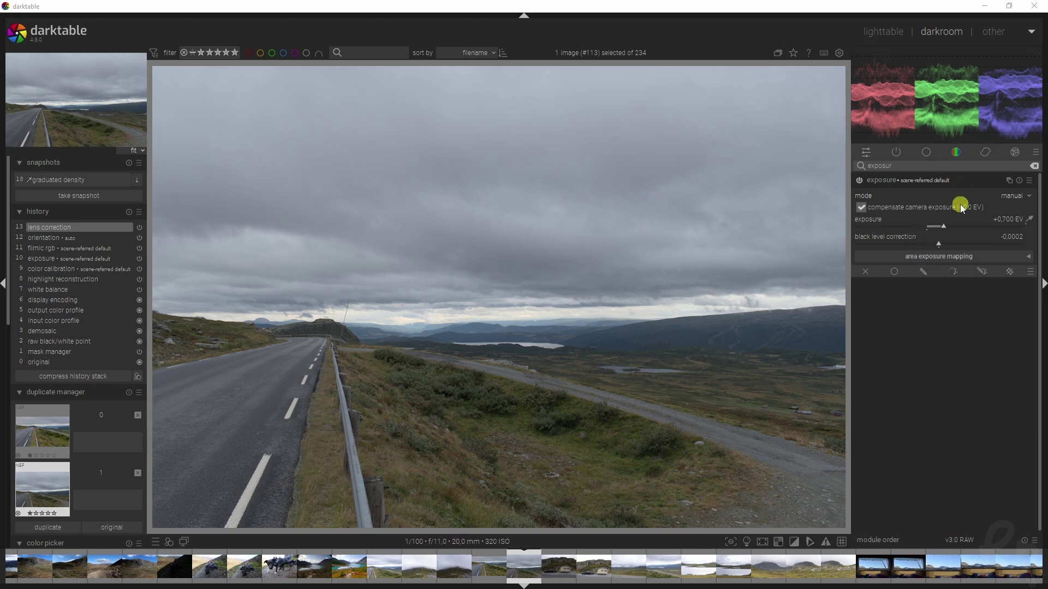
pyautogui.moveTo(875, 73)
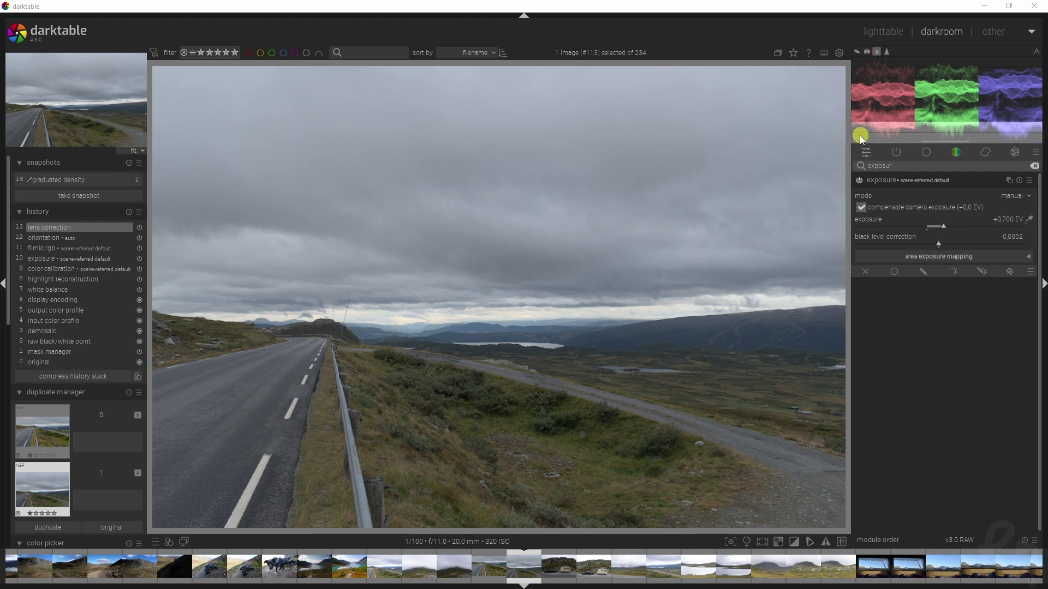
pyautogui.click(949, 225)
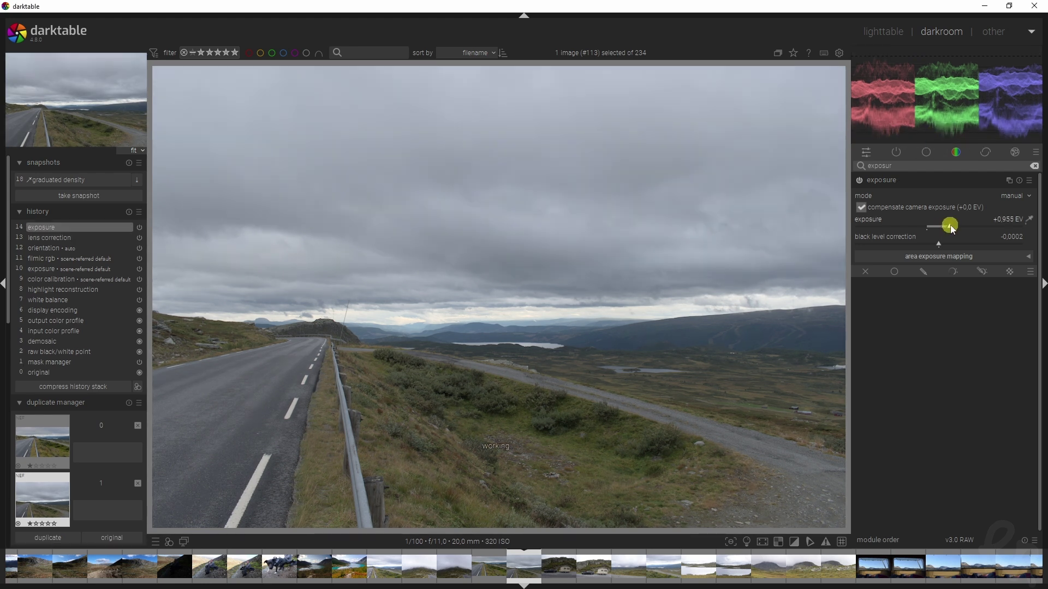
pyautogui.scroll(1, 950, 224)
pyautogui.scroll(1, 941, 244)
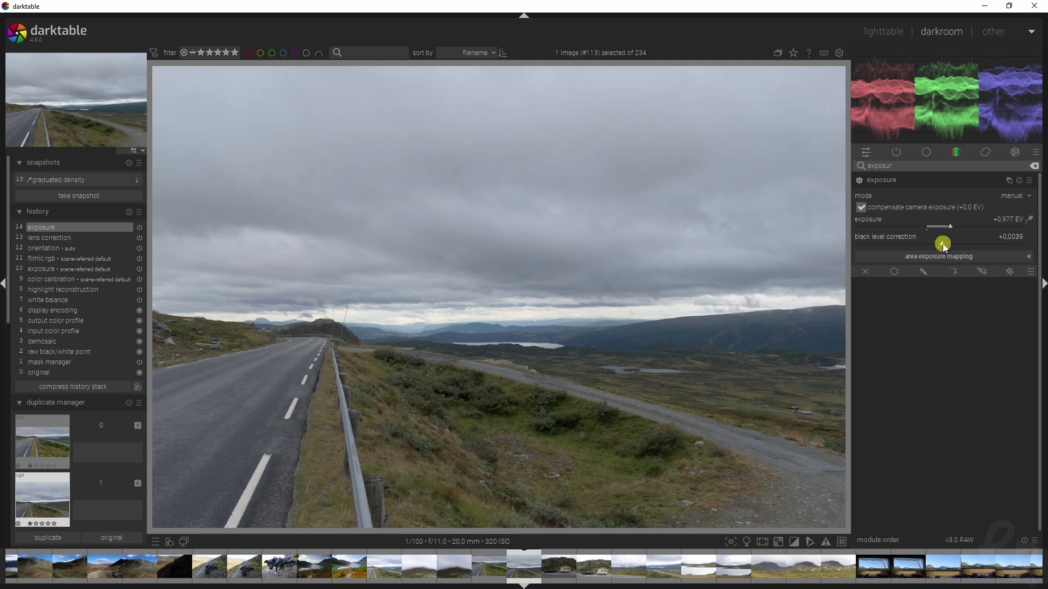
pyautogui.moveTo(944, 243)
pyautogui.mouseDown()
pyautogui.moveTo(982, 240)
pyautogui.moveTo(905, 244)
pyautogui.moveTo(949, 241)
pyautogui.moveTo(943, 247)
pyautogui.moveTo(904, 175)
pyautogui.mouseUp()
# - Enable color balance rgb and set its master contrast to +4.55%
pyautogui.write('color')
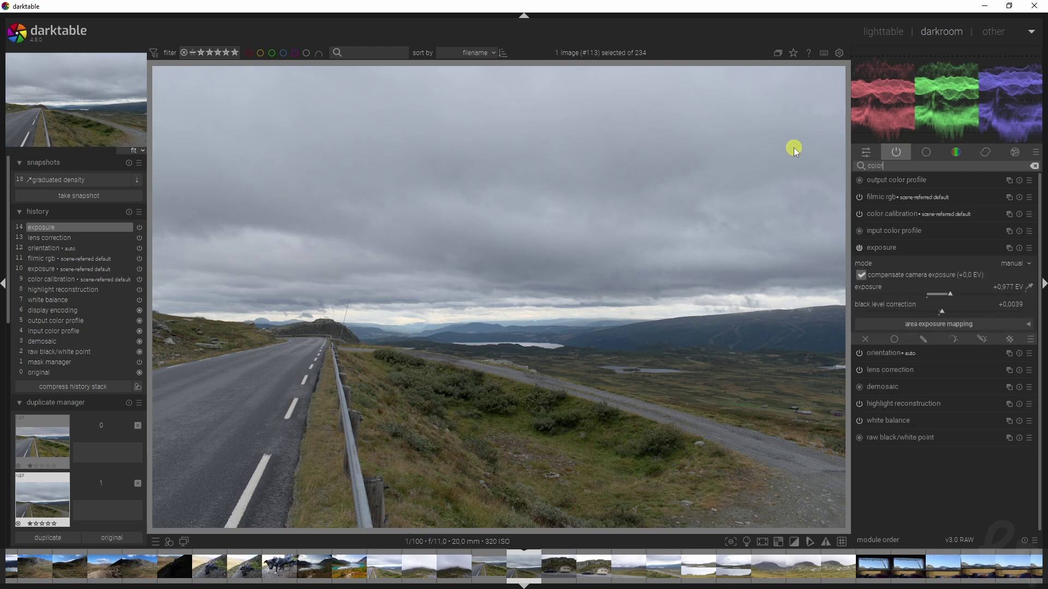
pyautogui.write(' balance rgb')
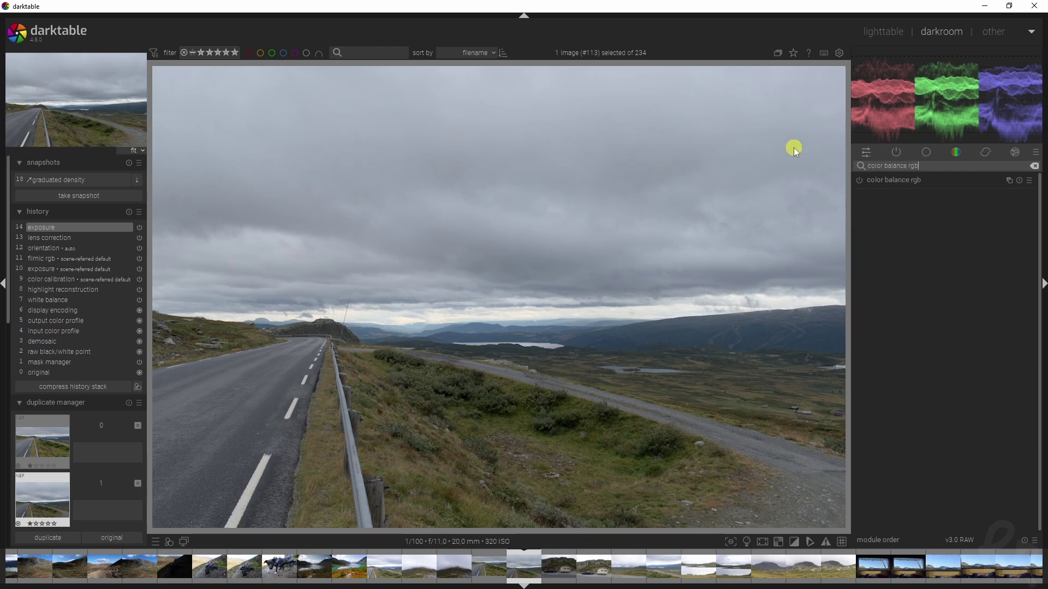
pyautogui.click(861, 181)
pyautogui.click(885, 179)
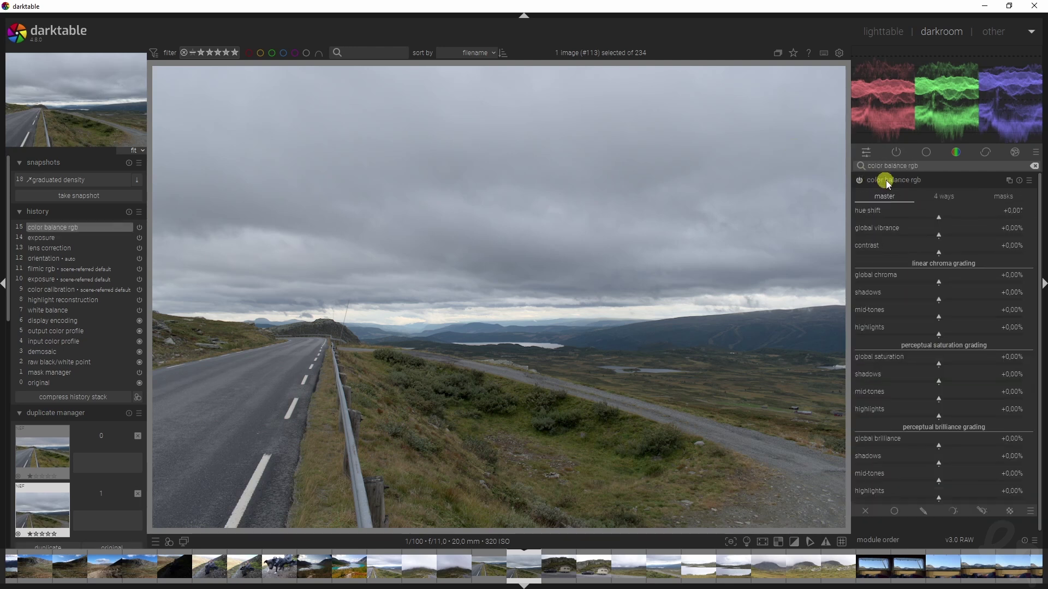
pyautogui.click(986, 194)
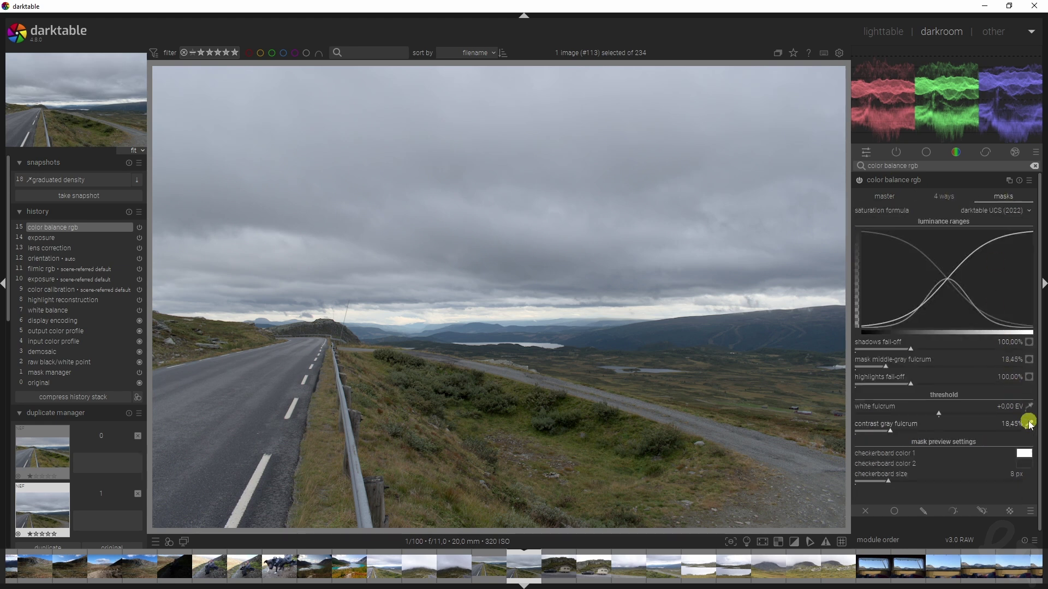
pyautogui.click(1023, 410)
pyautogui.click(887, 198)
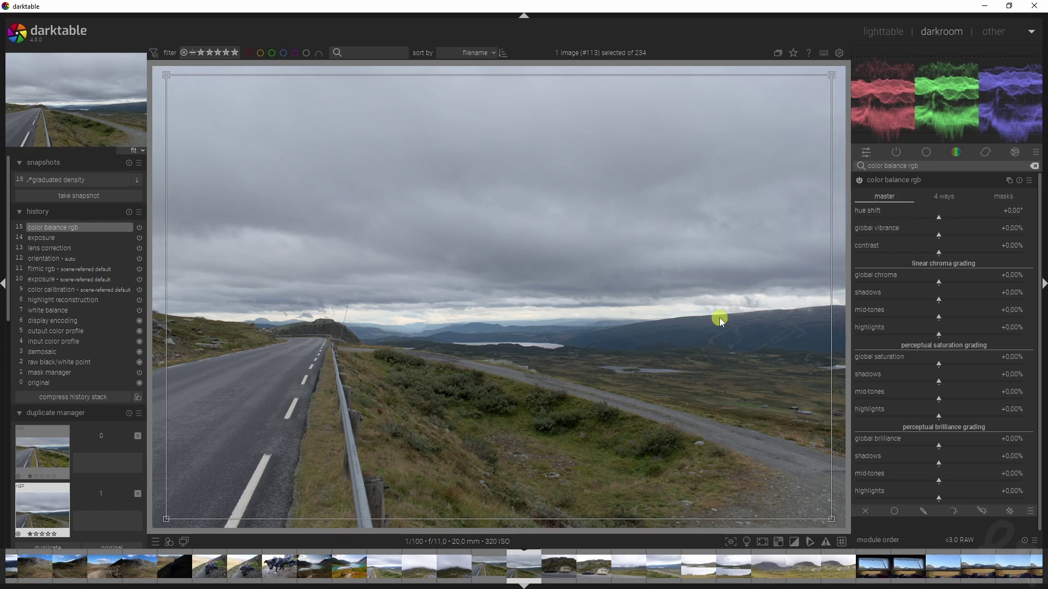
pyautogui.click(943, 251)
pyautogui.moveTo(945, 253); pyautogui.dragTo(947, 253)
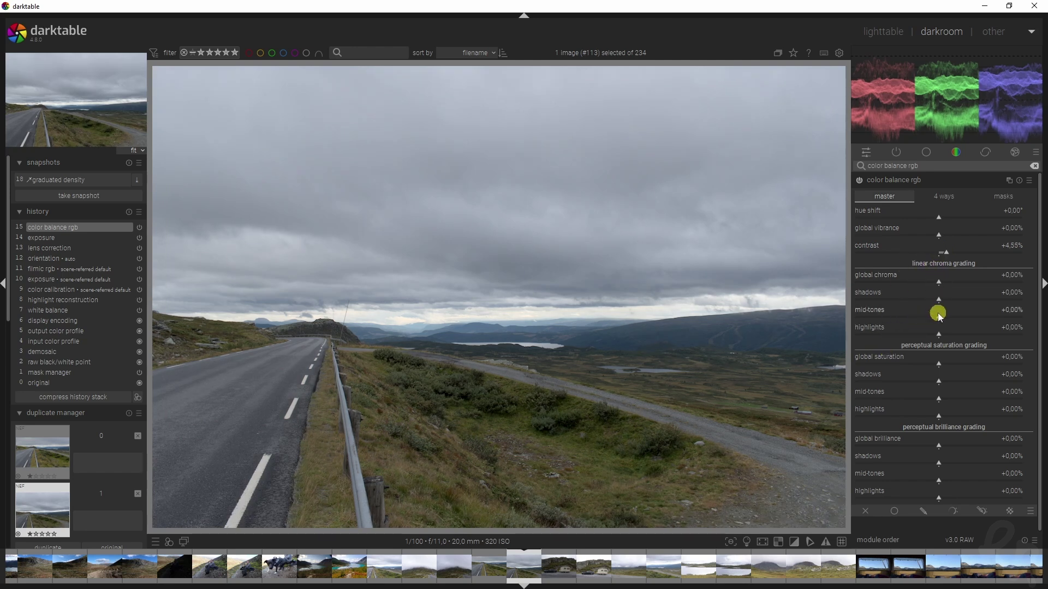
# - Set mid-tone chroma to +34.42% and saturation to +22.08% shadows, +25.97% mid-tones, -33.12% highlights
pyautogui.moveTo(950, 317)
pyautogui.mouseDown()
pyautogui.moveTo(928, 244)
pyautogui.moveTo(936, 260)
pyautogui.moveTo(996, 267)
pyautogui.mouseUp()
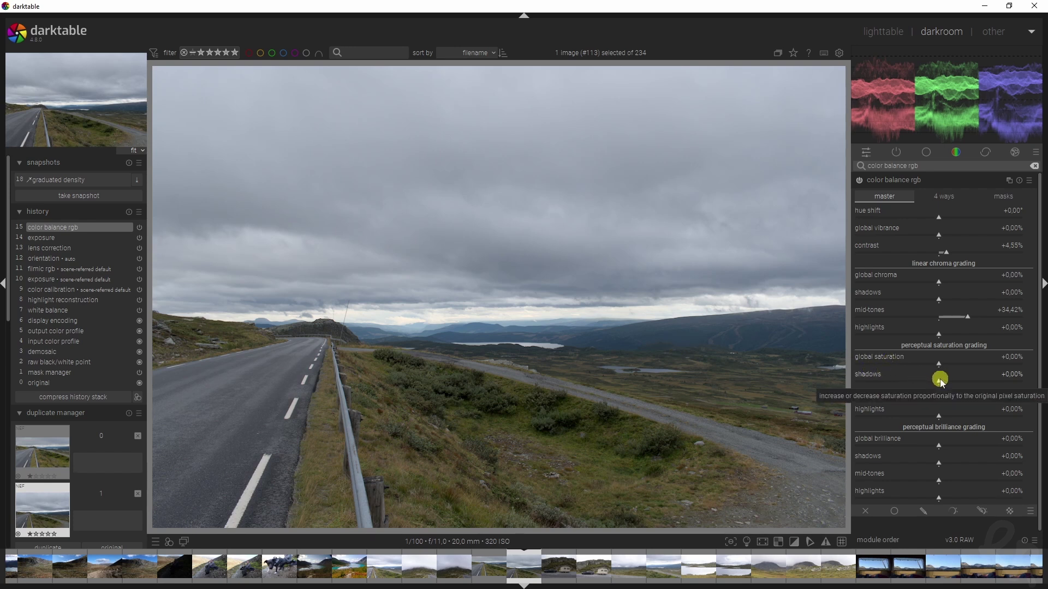
pyautogui.moveTo(940, 380); pyautogui.dragTo(953, 382)
pyautogui.scroll(1, 948, 402)
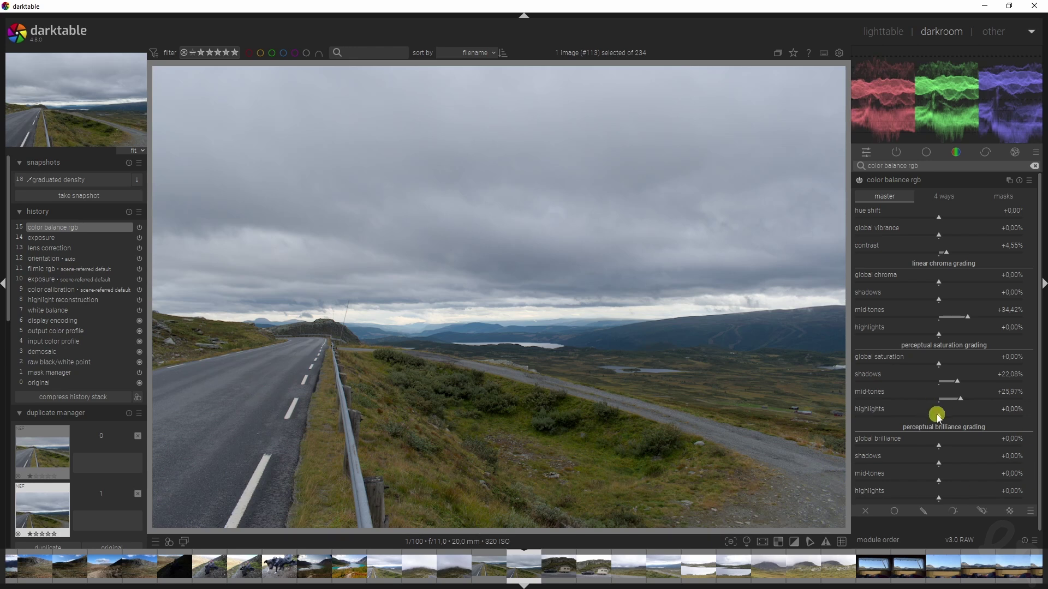
pyautogui.moveTo(926, 418); pyautogui.dragTo(1022, 417)
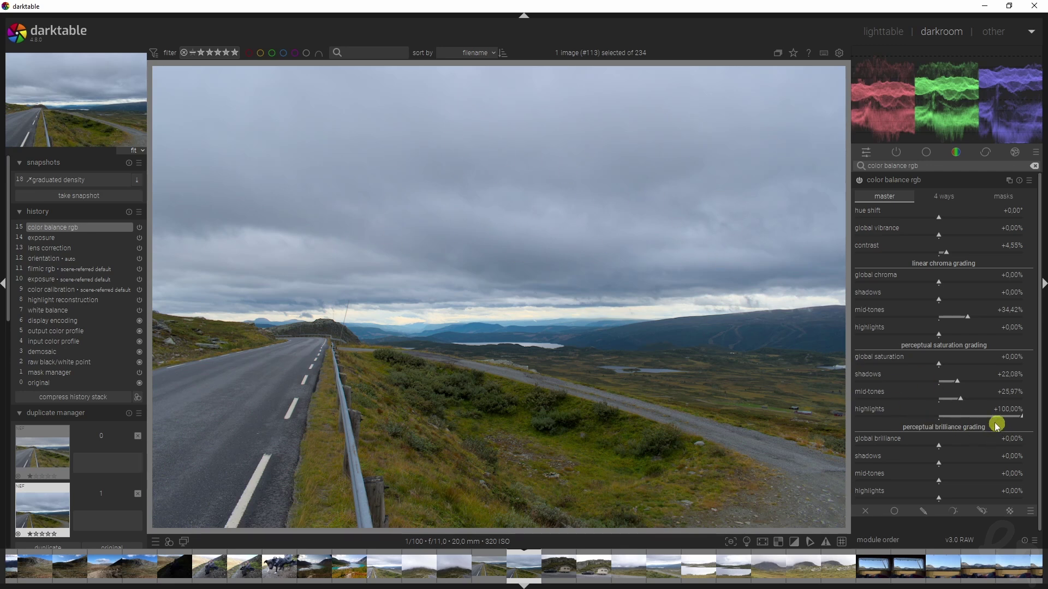
pyautogui.moveTo(950, 416); pyautogui.dragTo(627, 266)
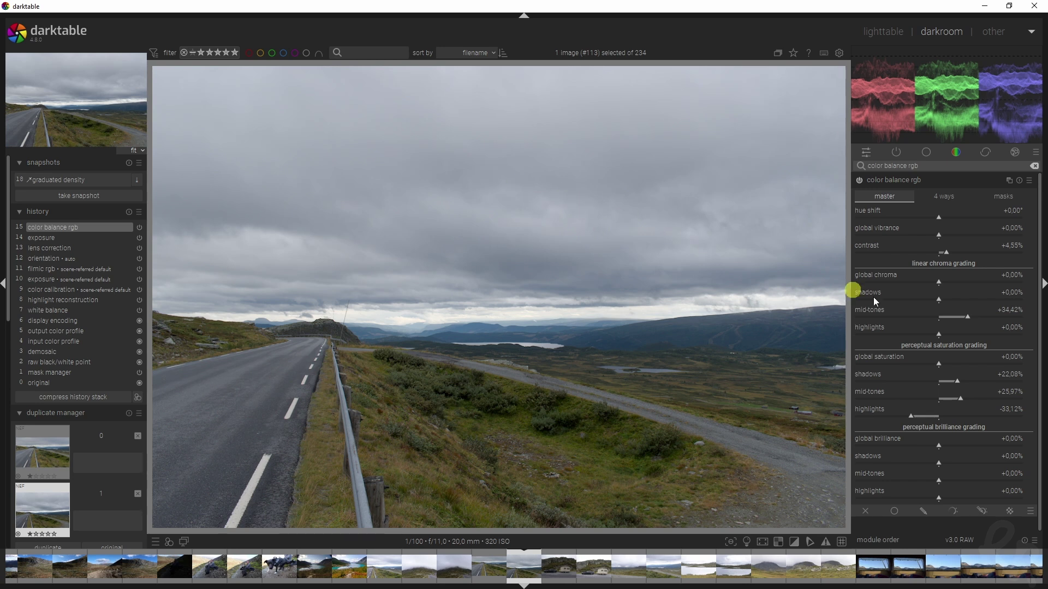
# - Reset global brilliance to zero and set brilliance to +13.64% shadows, +35.71% mid-tones, -17.53% highlights
pyautogui.moveTo(943, 447)
pyautogui.mouseDown()
pyautogui.moveTo(1001, 445)
pyautogui.moveTo(895, 438)
pyautogui.moveTo(931, 447)
pyautogui.mouseUp()
pyautogui.doubleClick(931, 446)
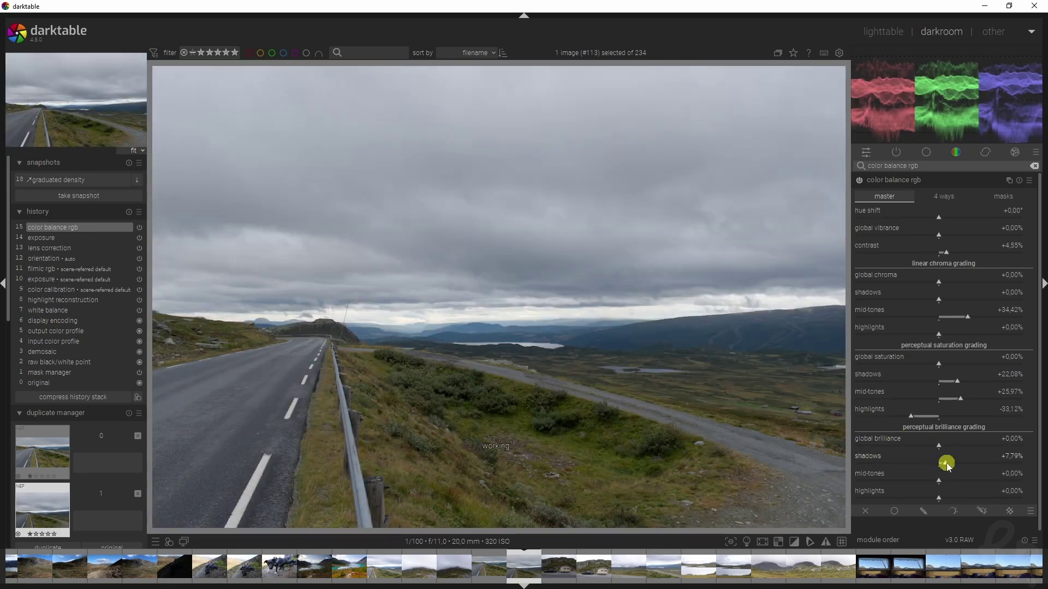
pyautogui.moveTo(948, 466); pyautogui.dragTo(951, 464)
pyautogui.moveTo(937, 479); pyautogui.dragTo(923, 498)
pyautogui.click(859, 180)
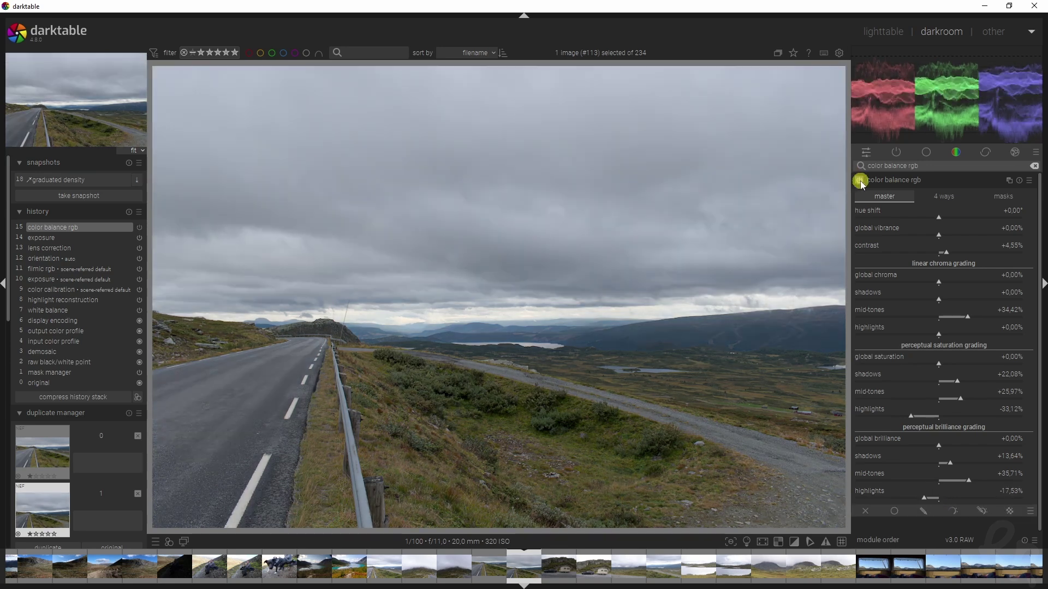
pyautogui.click(860, 181)
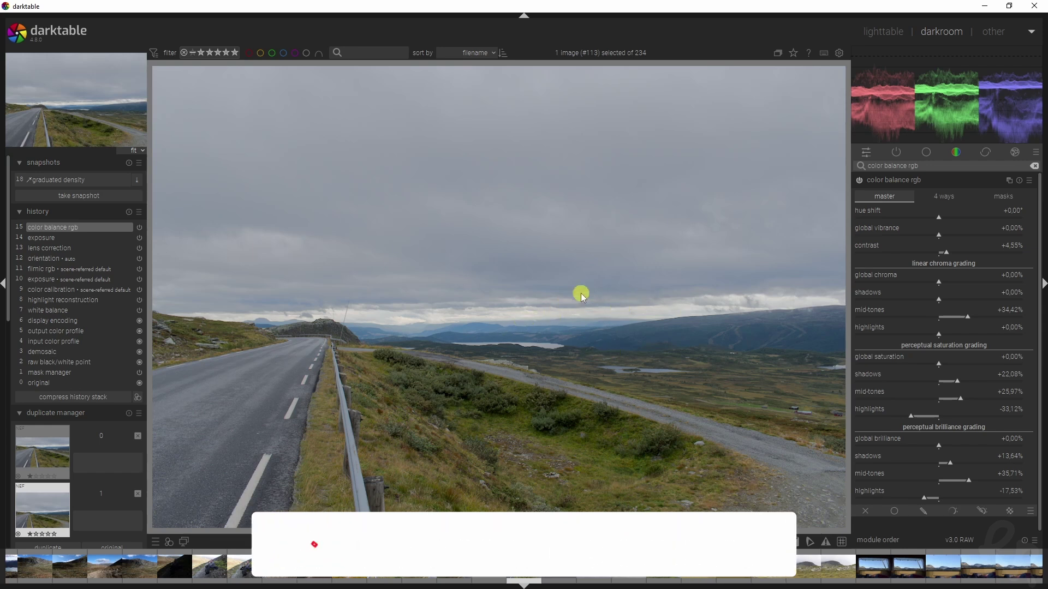
# - Crop to a 16:9 HDTV aspect, pulling the top-right corner in to frame the road and guardrail
pyautogui.tripleClick(942, 168)
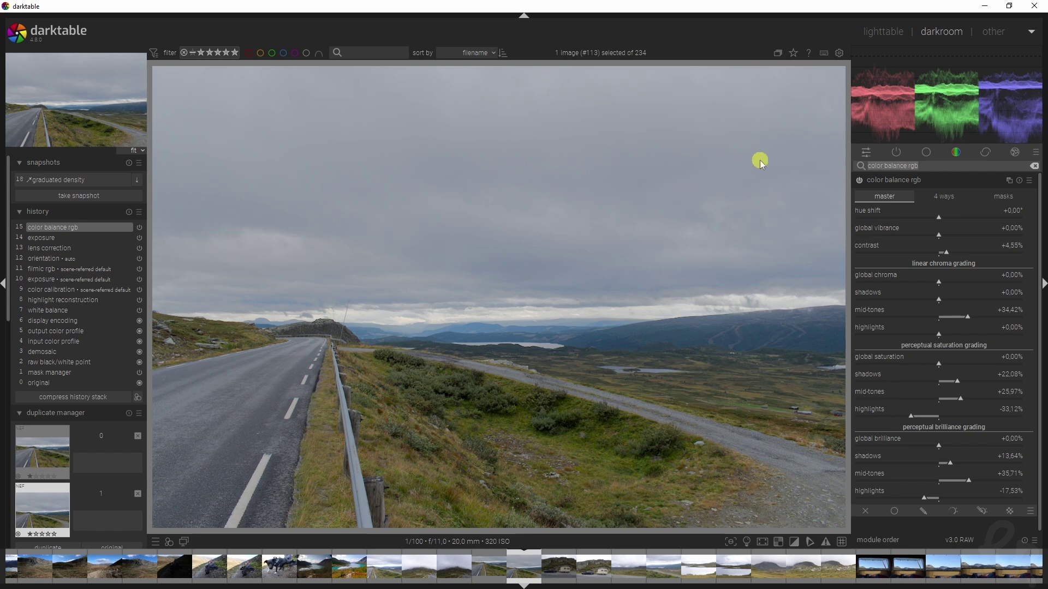
pyautogui.write('crop')
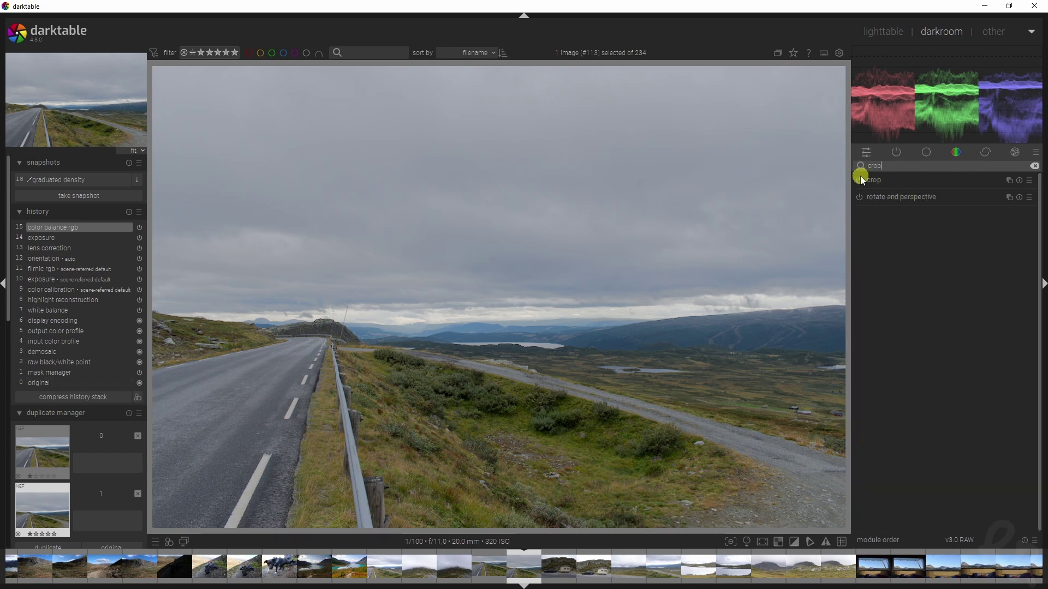
pyautogui.click(889, 181)
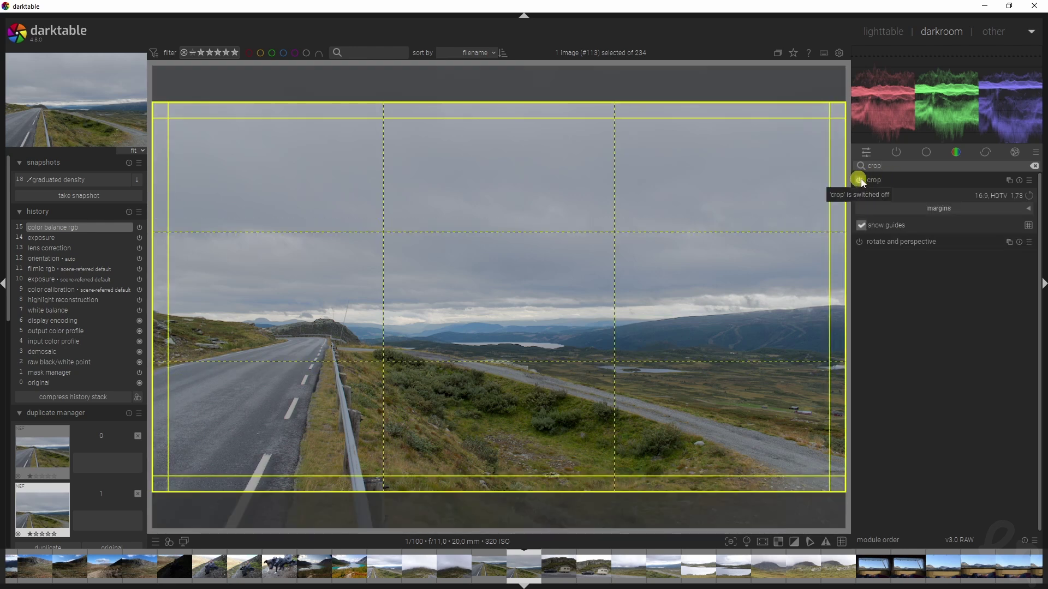
pyautogui.click(1007, 195)
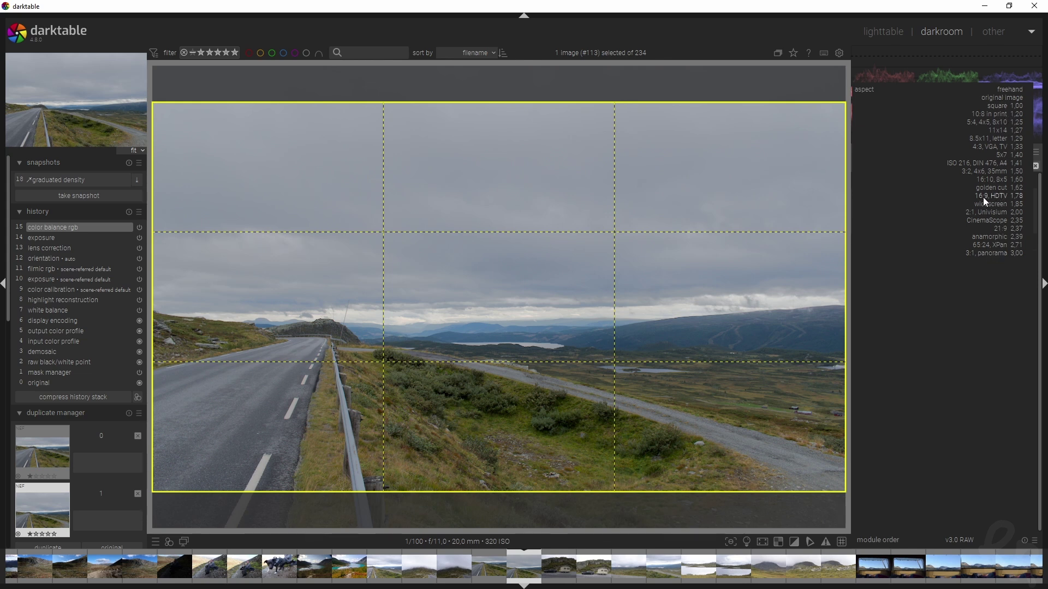
pyautogui.click(983, 197)
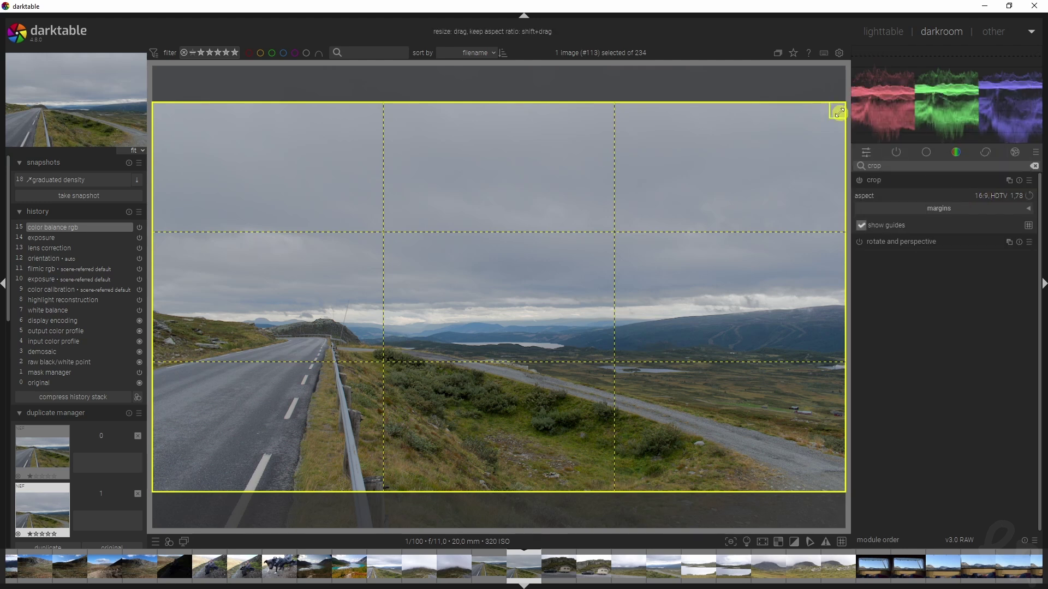
pyautogui.moveTo(726, 151); pyautogui.dragTo(760, 182)
pyautogui.moveTo(825, 145); pyautogui.dragTo(616, 228)
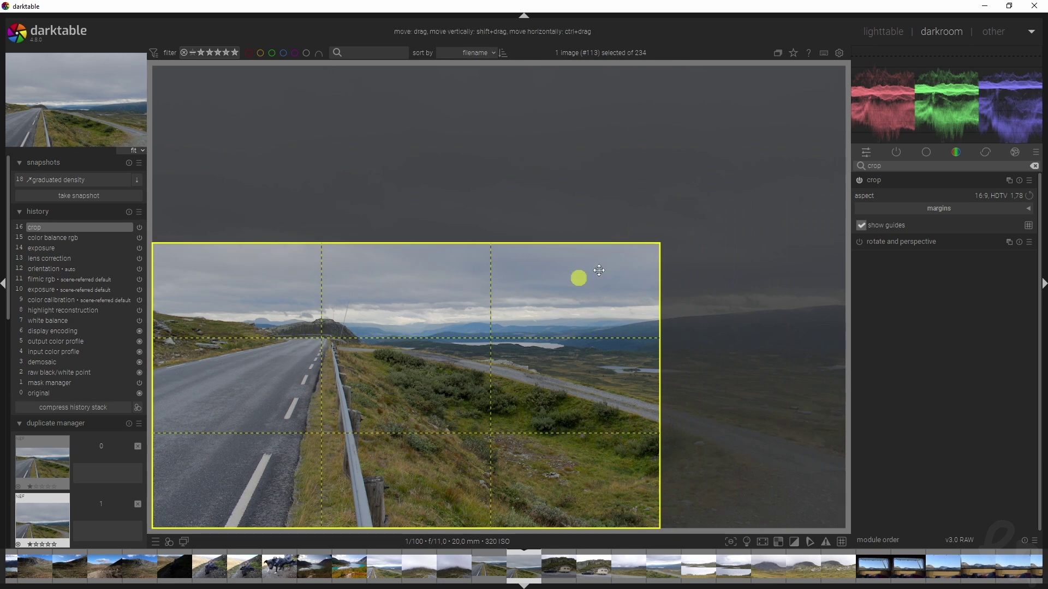
pyautogui.moveTo(658, 244); pyautogui.dragTo(610, 257)
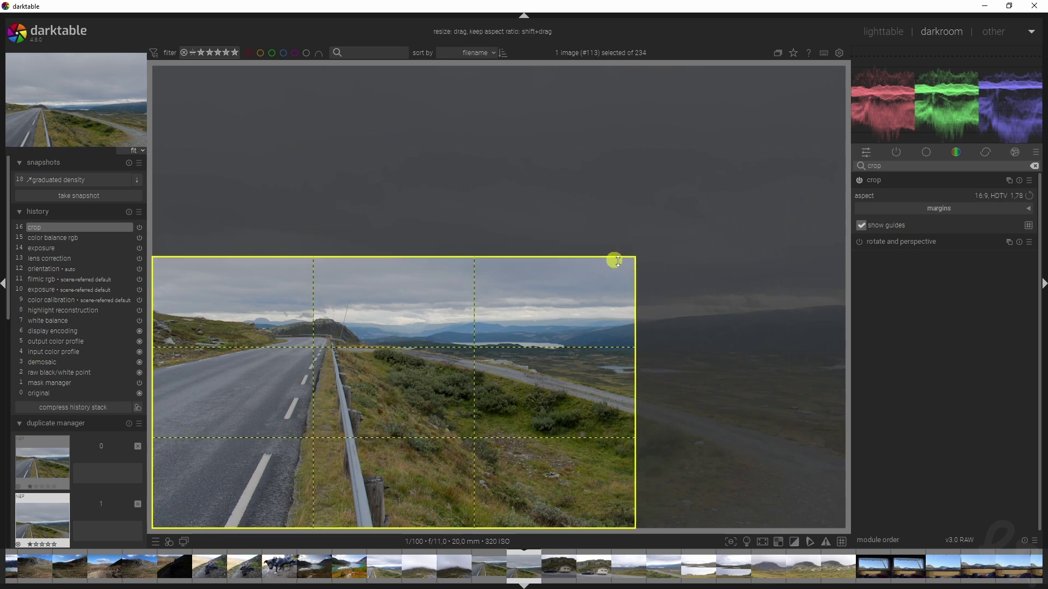
pyautogui.click(948, 179)
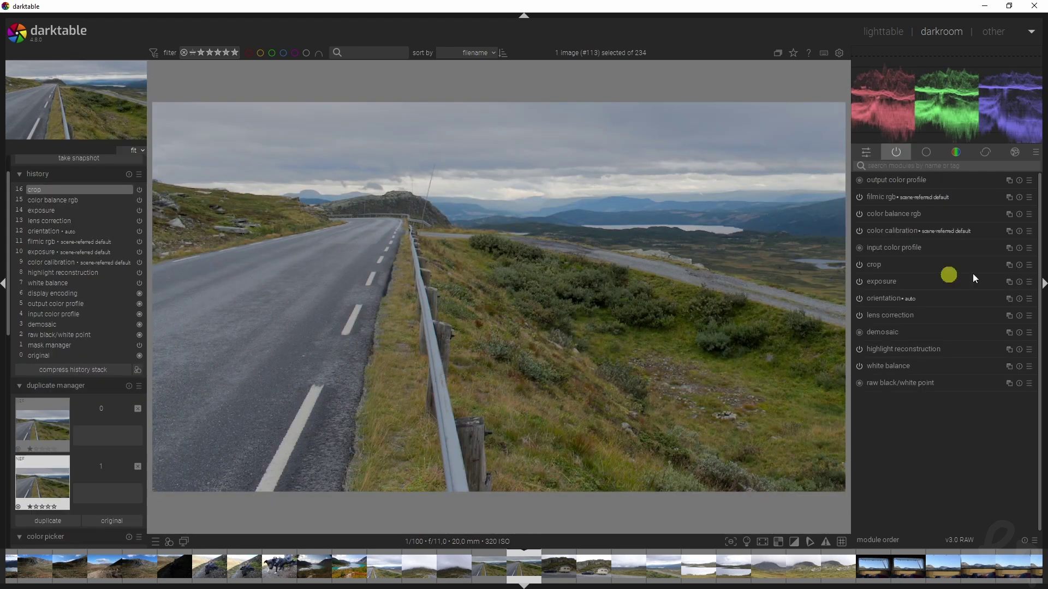
# - Enable local contrast with the HDR local tone-mapping preset
pyautogui.write('local')
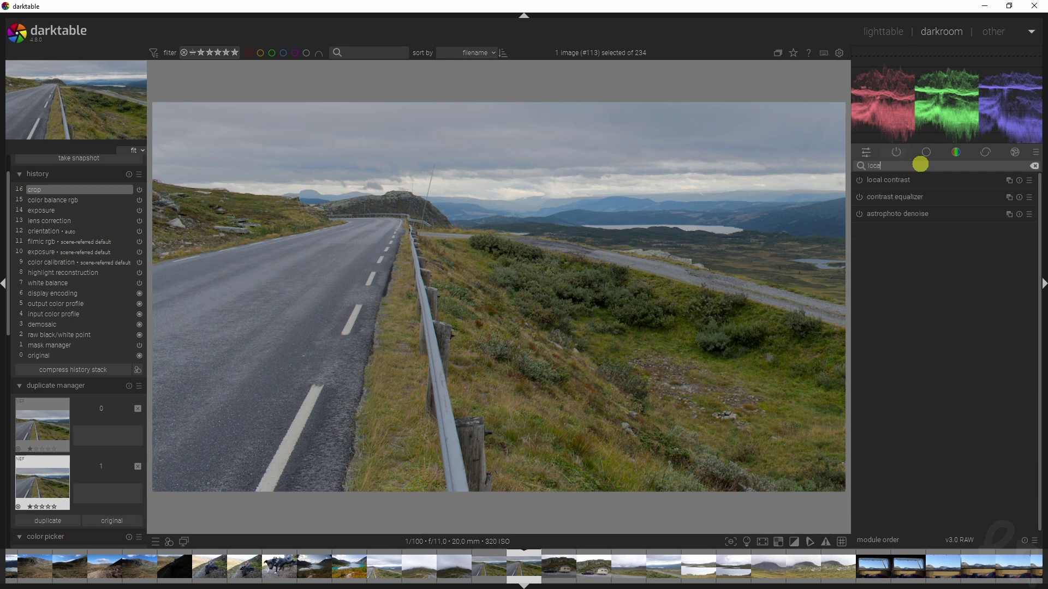
pyautogui.click(867, 182)
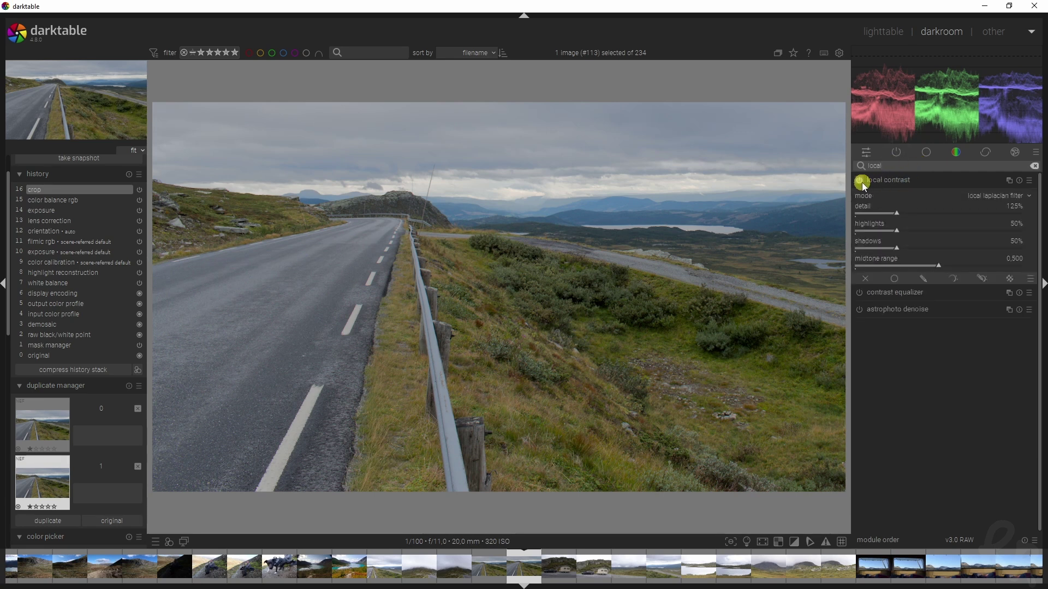
pyautogui.click(862, 182)
pyautogui.click(1029, 182)
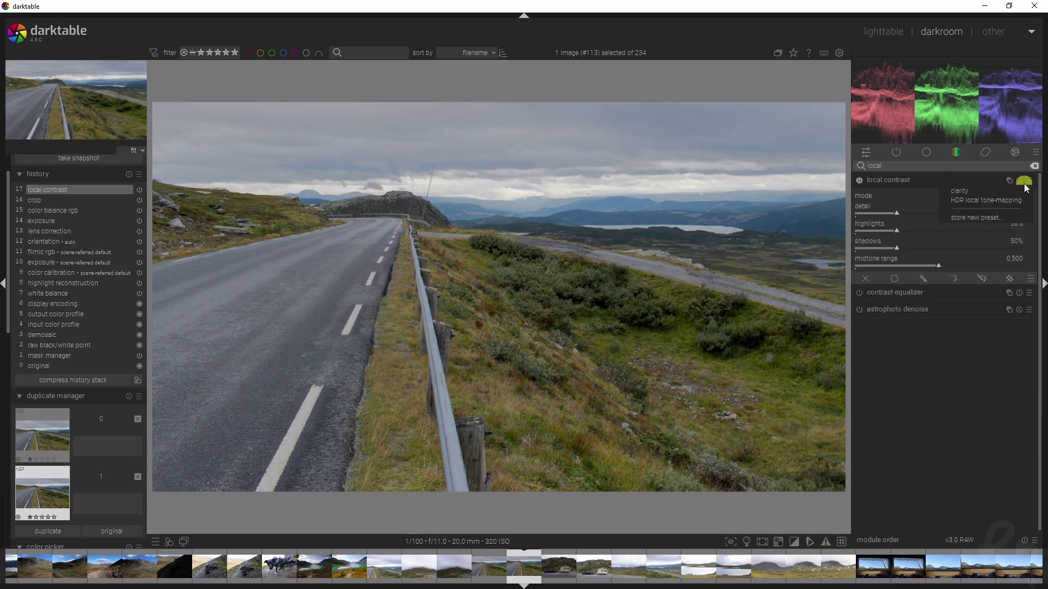
pyautogui.click(998, 200)
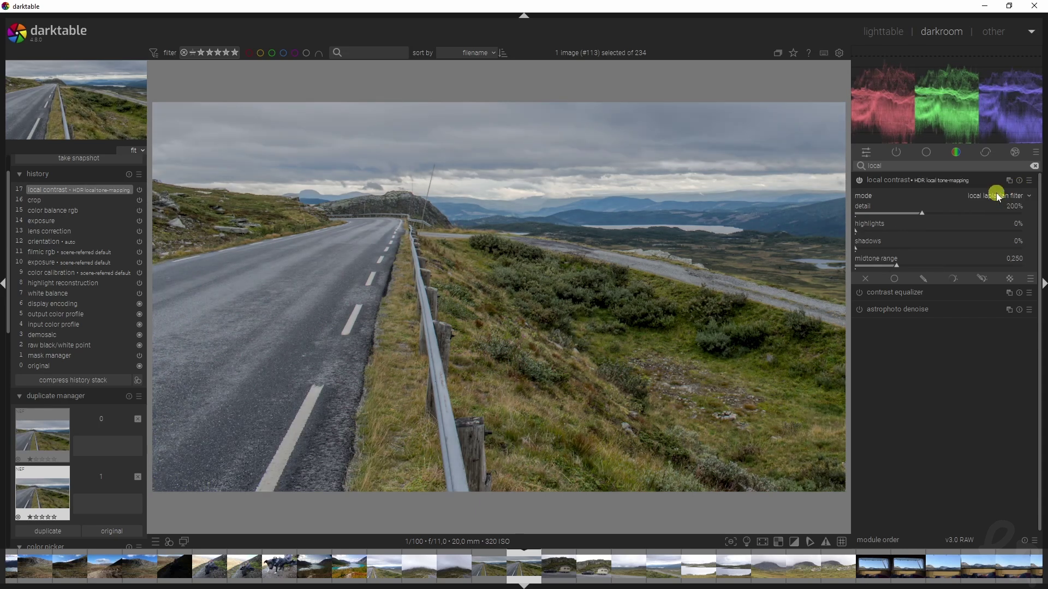
# - Limit it to a brushed mask over the road, raise detail to 396% and blur the mask edge to about 21 px
pyautogui.click(925, 279)
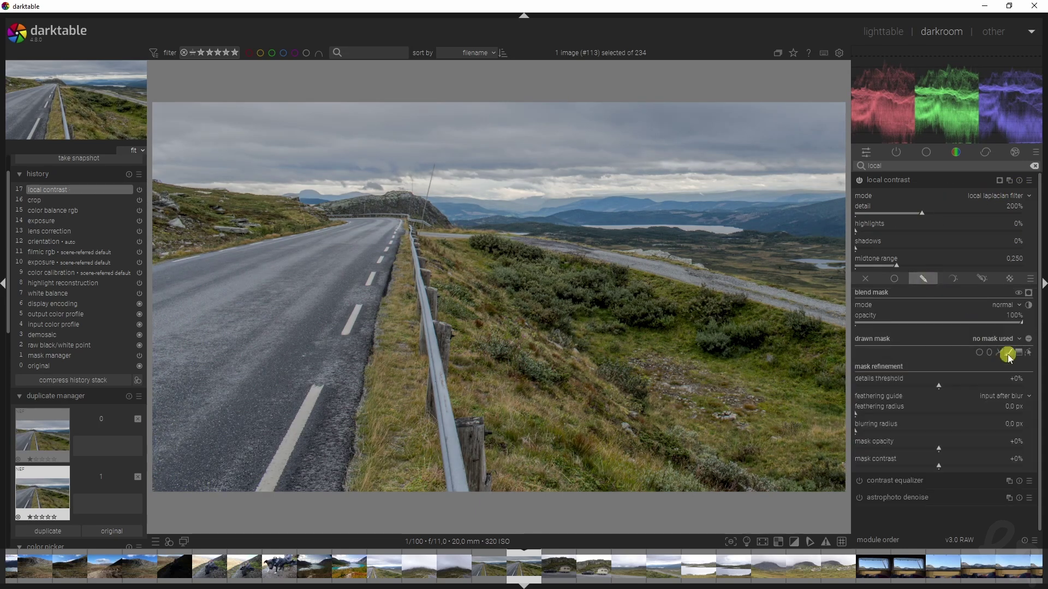
pyautogui.click(1009, 353)
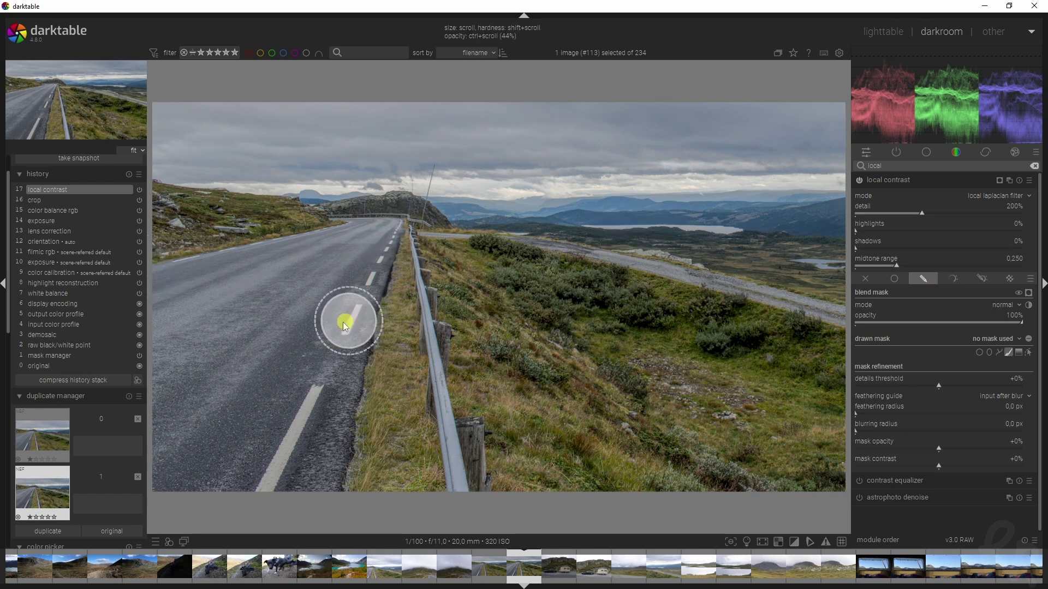
pyautogui.moveTo(295, 463)
pyautogui.mouseDown()
pyautogui.moveTo(345, 331)
pyautogui.moveTo(361, 245)
pyautogui.moveTo(175, 300)
pyautogui.moveTo(169, 486)
pyautogui.moveTo(250, 487)
pyautogui.moveTo(339, 276)
pyautogui.moveTo(281, 312)
pyautogui.moveTo(192, 465)
pyautogui.moveTo(268, 328)
pyautogui.moveTo(243, 269)
pyautogui.mouseUp()
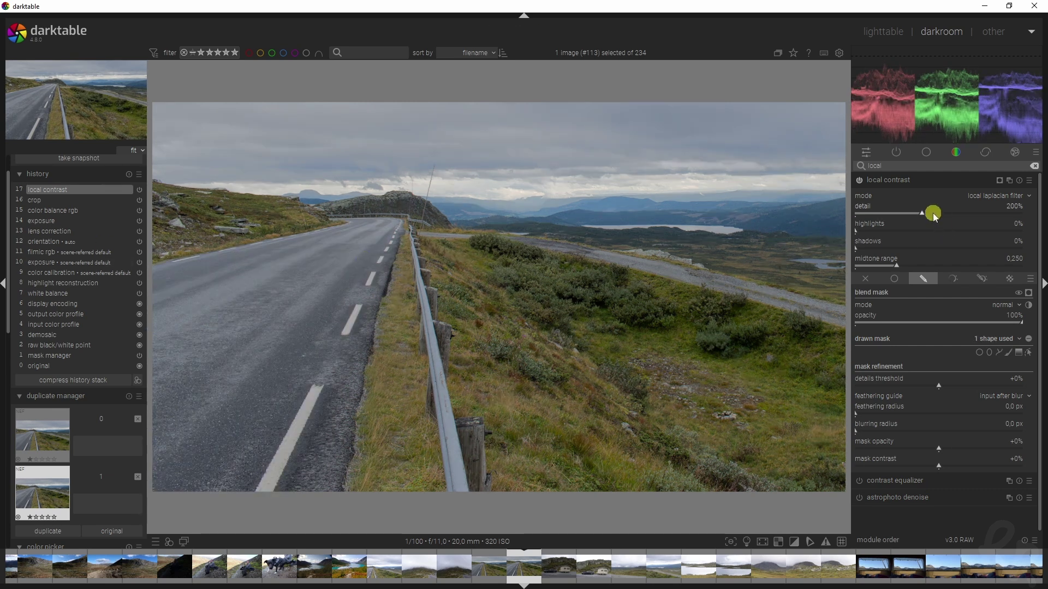
pyautogui.moveTo(934, 217); pyautogui.dragTo(988, 214)
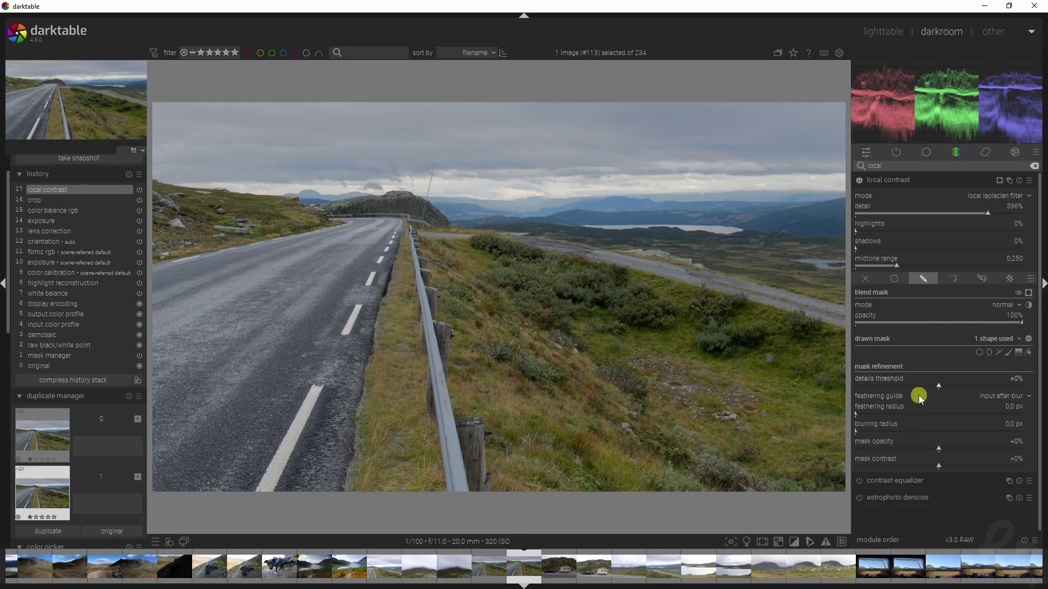
pyautogui.click(891, 432)
# - Enable color equalizer and sample the green hillside vegetation with the node placement area picker
pyautogui.write('color eq')
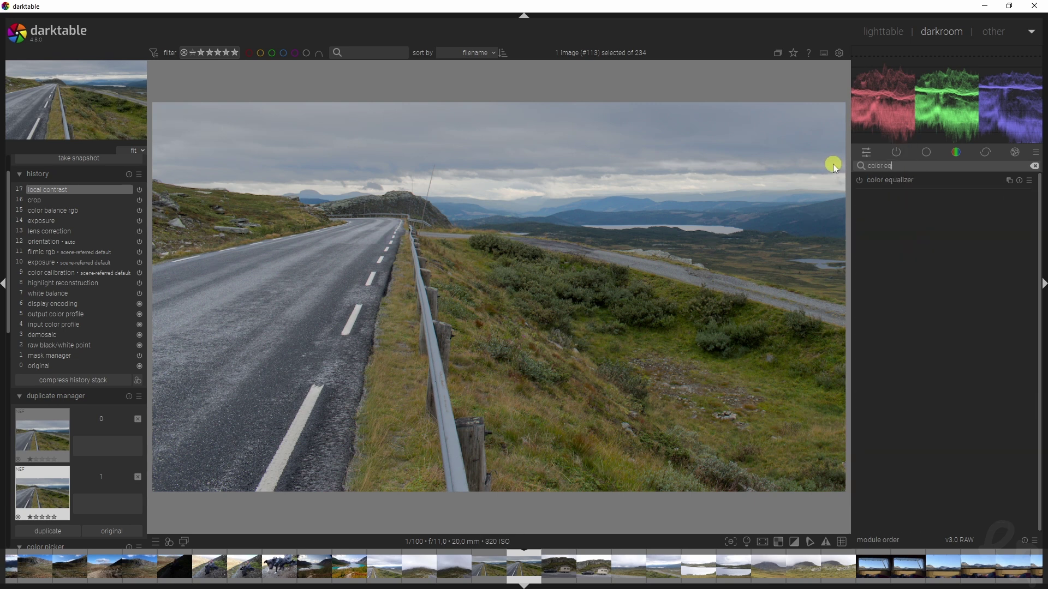
pyautogui.click(871, 183)
pyautogui.click(859, 182)
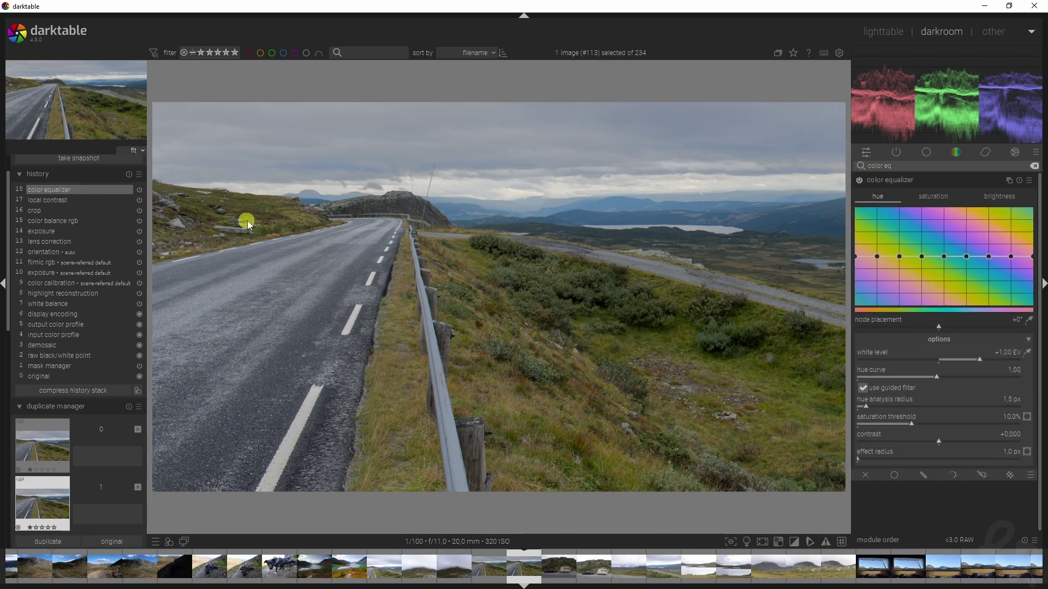
pyautogui.click(1029, 320)
pyautogui.rightClick(1030, 321)
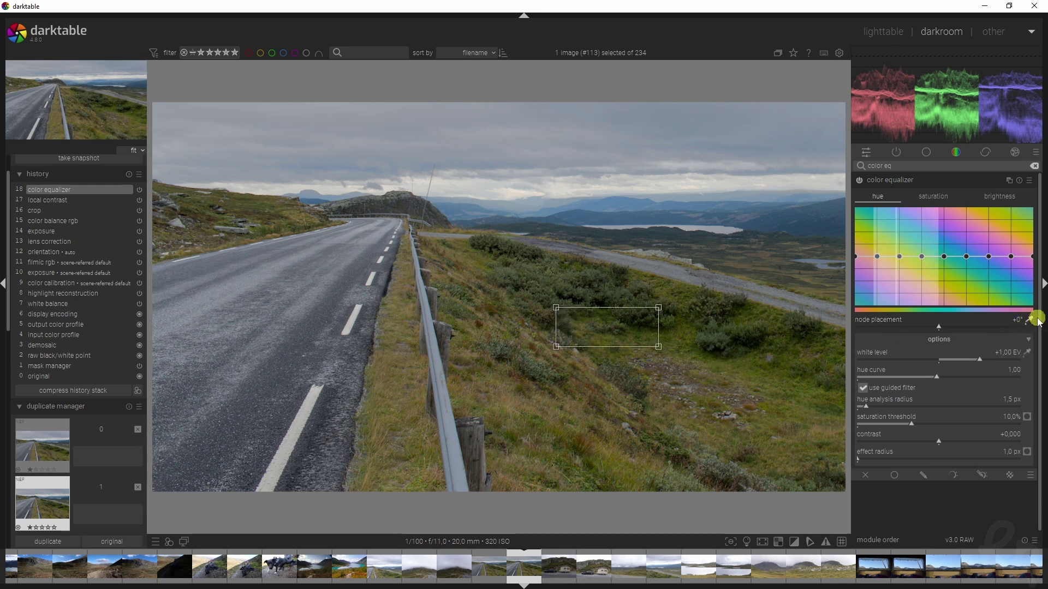
pyautogui.moveTo(555, 308); pyautogui.dragTo(489, 300)
pyautogui.moveTo(573, 394); pyautogui.dragTo(695, 458)
pyautogui.moveTo(570, 291); pyautogui.dragTo(688, 337)
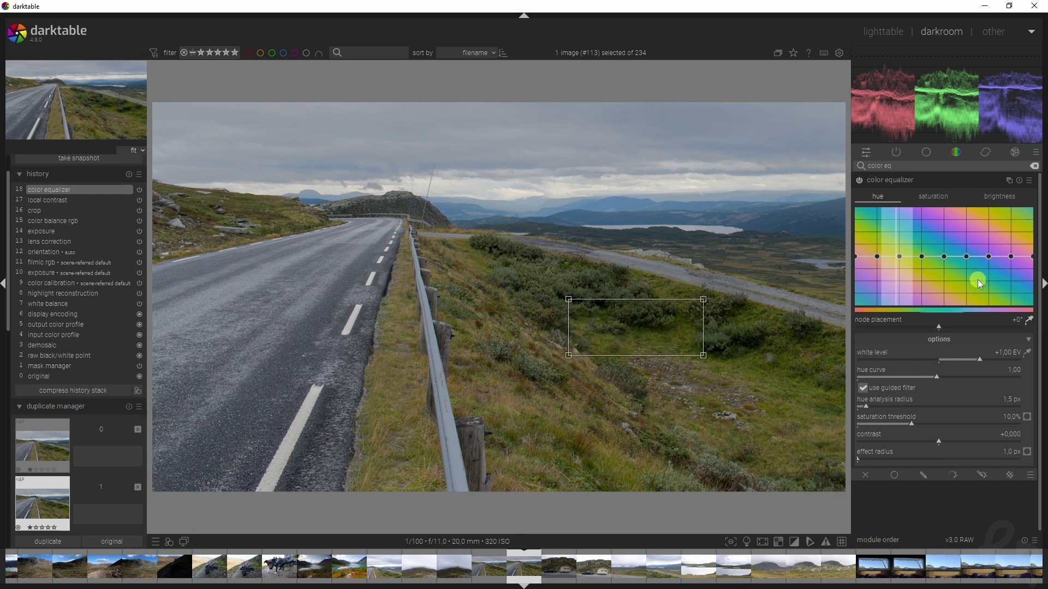
# - Pull the green hue nodes down toward warmer yellow-brown, with node placement at -7°
pyautogui.moveTo(879, 257); pyautogui.dragTo(912, 260)
pyautogui.moveTo(937, 327)
pyautogui.mouseDown()
pyautogui.moveTo(870, 328)
pyautogui.moveTo(1009, 330)
pyautogui.moveTo(919, 327)
pyautogui.mouseUp()
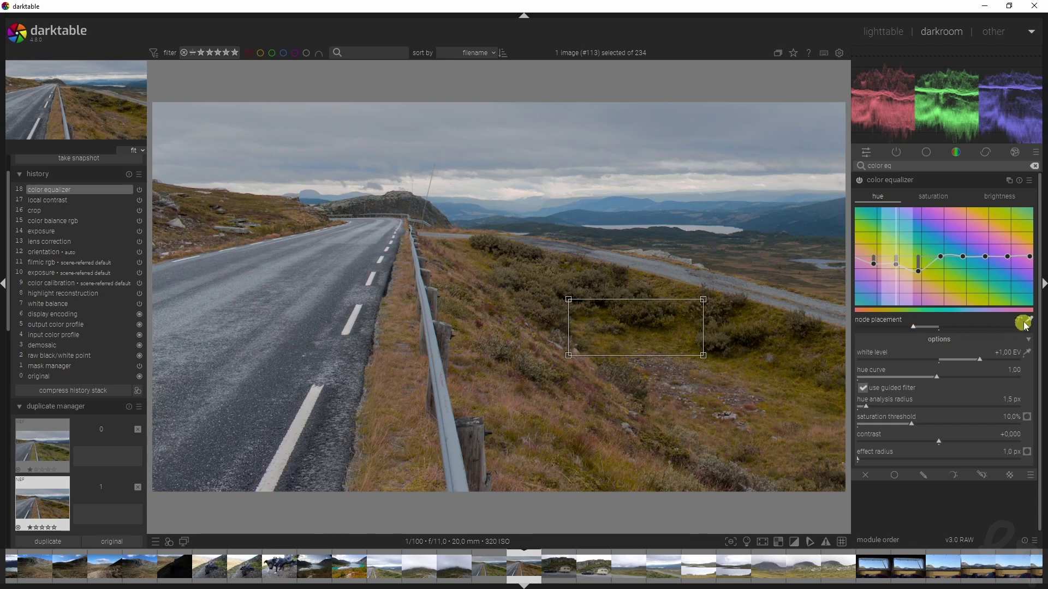
pyautogui.click(934, 197)
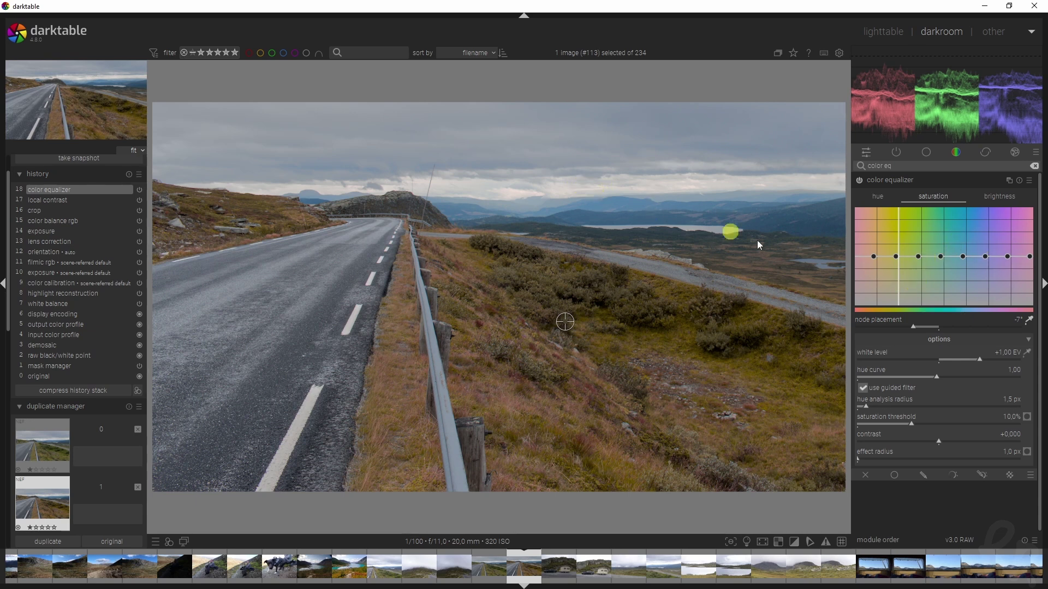
# - Sample the distant hills and sky for saturation nodes, lifting orange-yellow saturation, and compare before/after
pyautogui.click(1028, 321)
pyautogui.moveTo(602, 185); pyautogui.dragTo(711, 208)
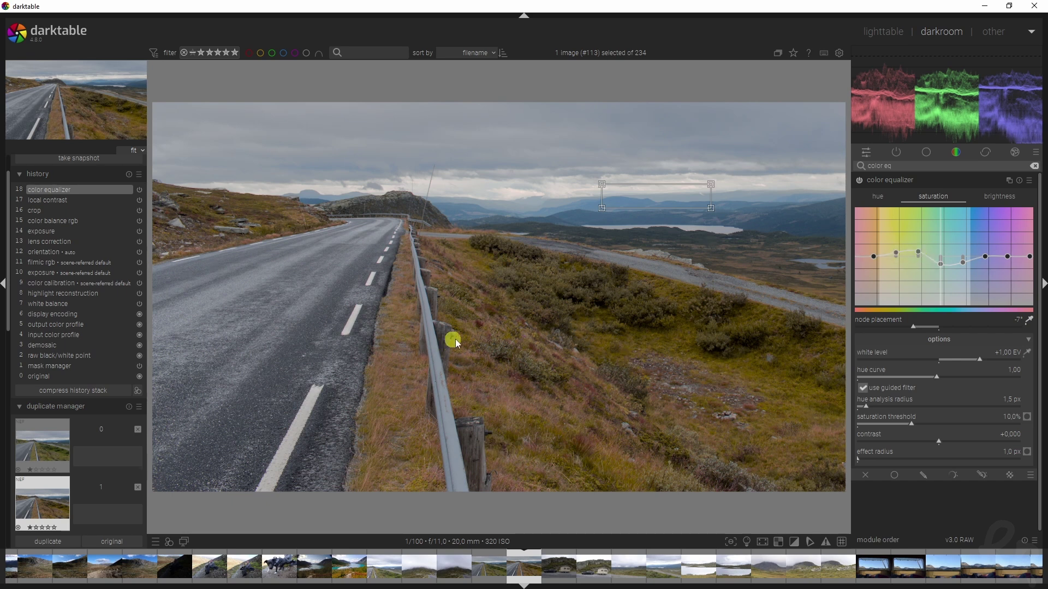
pyautogui.click(859, 180)
pyautogui.click(860, 181)
pyautogui.click(895, 166)
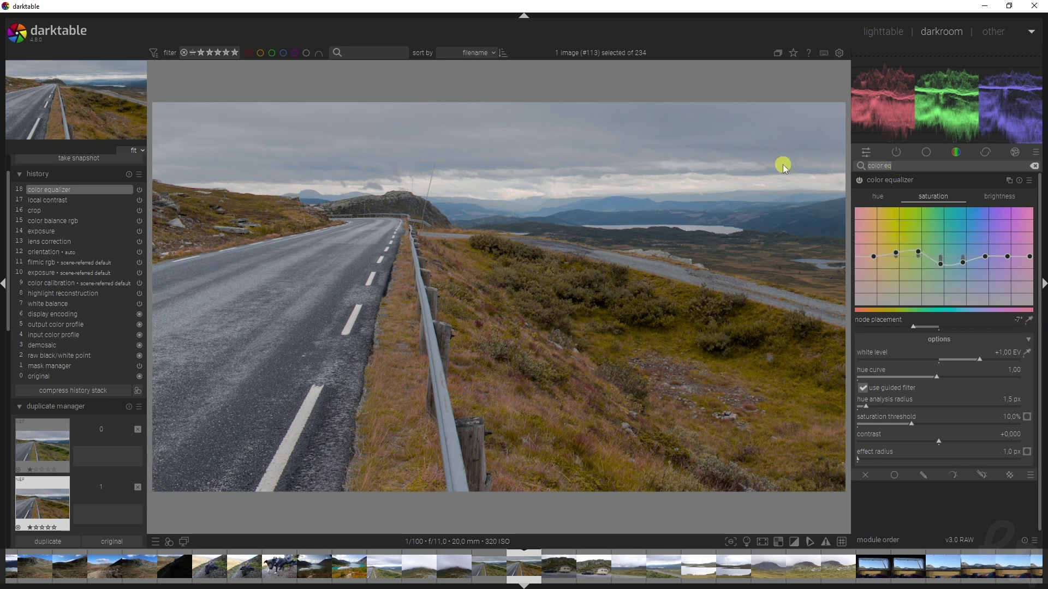
# - Add a graduated density filter and tilt its line along the horizon at -9.96° rotation
pyautogui.write('gradua')
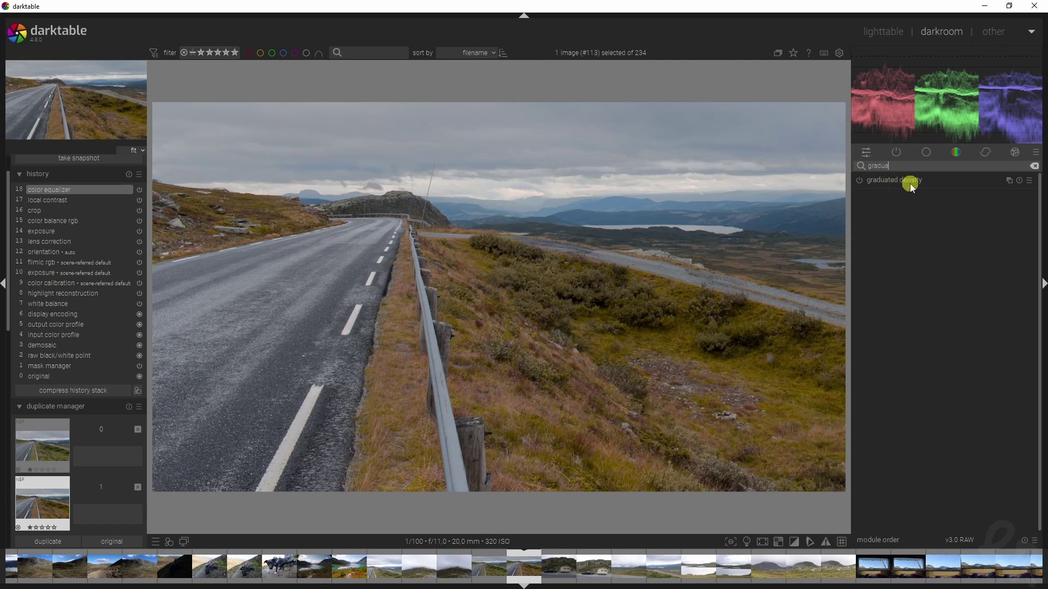
pyautogui.click(866, 181)
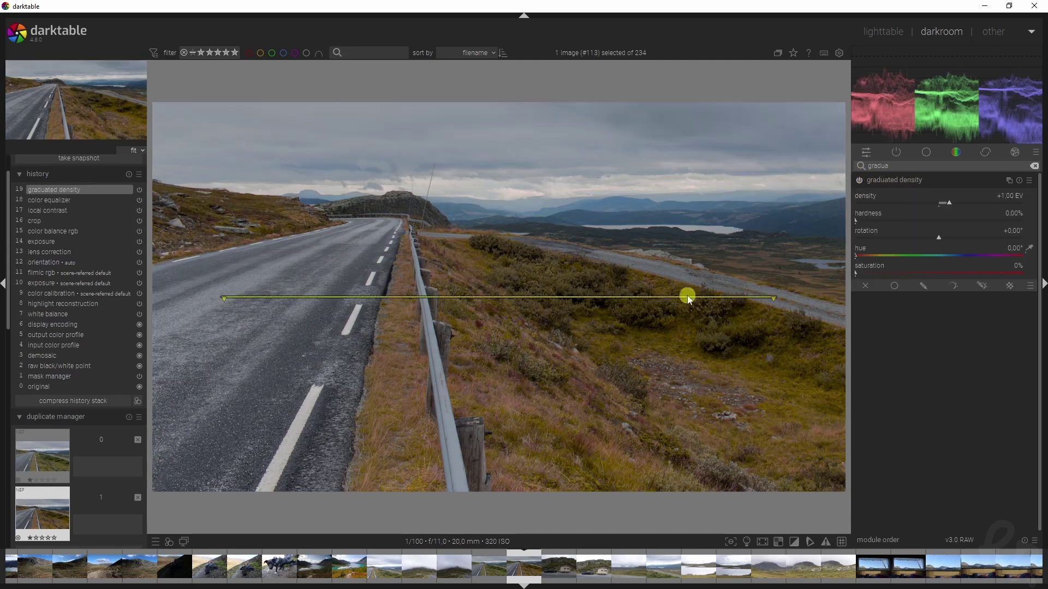
pyautogui.moveTo(622, 295); pyautogui.dragTo(603, 175)
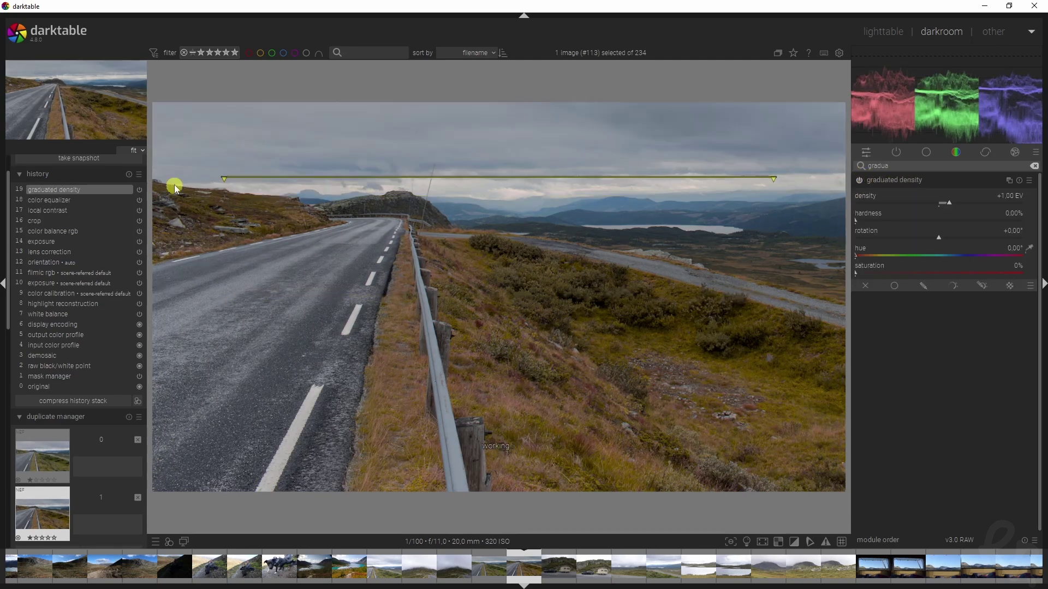
pyautogui.moveTo(171, 183); pyautogui.dragTo(157, 149)
pyautogui.moveTo(787, 179); pyautogui.dragTo(840, 216)
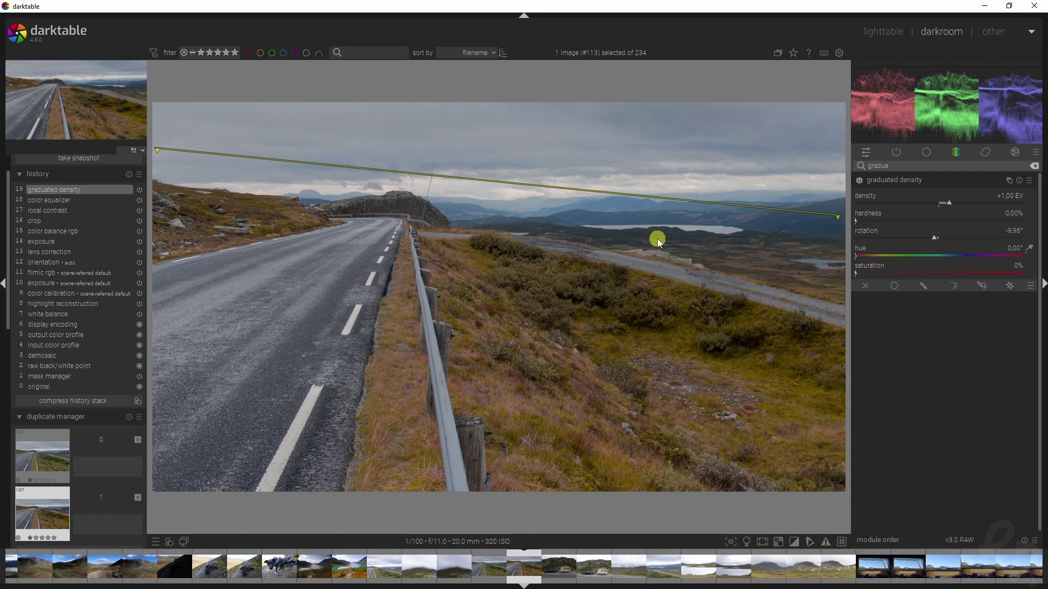
# - Set the gradient density to +1.92 EV and hardness to 25%
pyautogui.moveTo(947, 204); pyautogui.dragTo(775, 196)
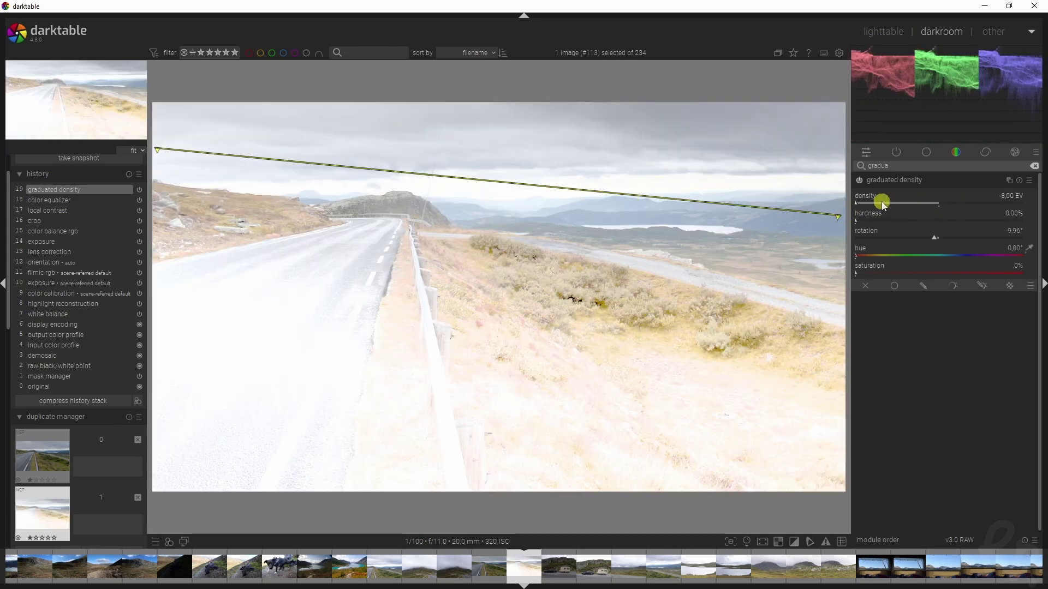
pyautogui.moveTo(940, 207); pyautogui.dragTo(955, 207)
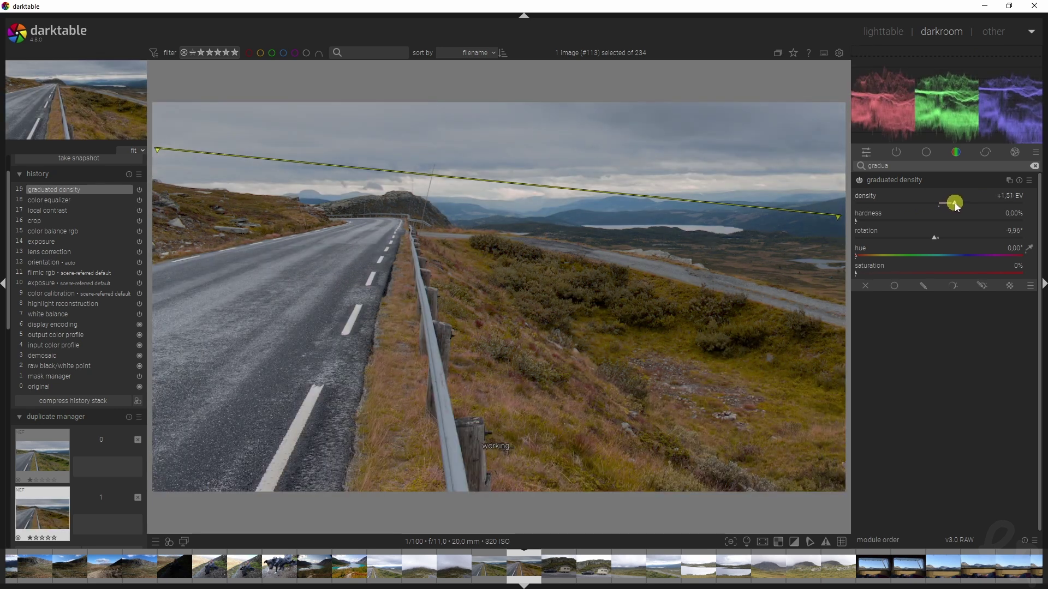
pyautogui.moveTo(867, 222); pyautogui.dragTo(897, 222)
pyautogui.click(861, 181)
pyautogui.click(862, 182)
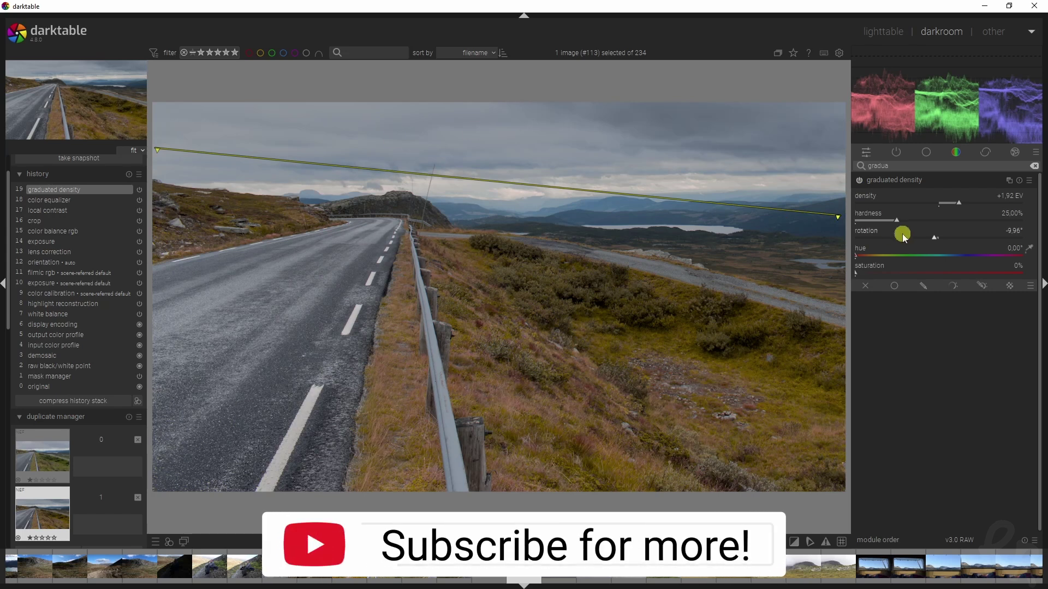
pyautogui.click(907, 181)
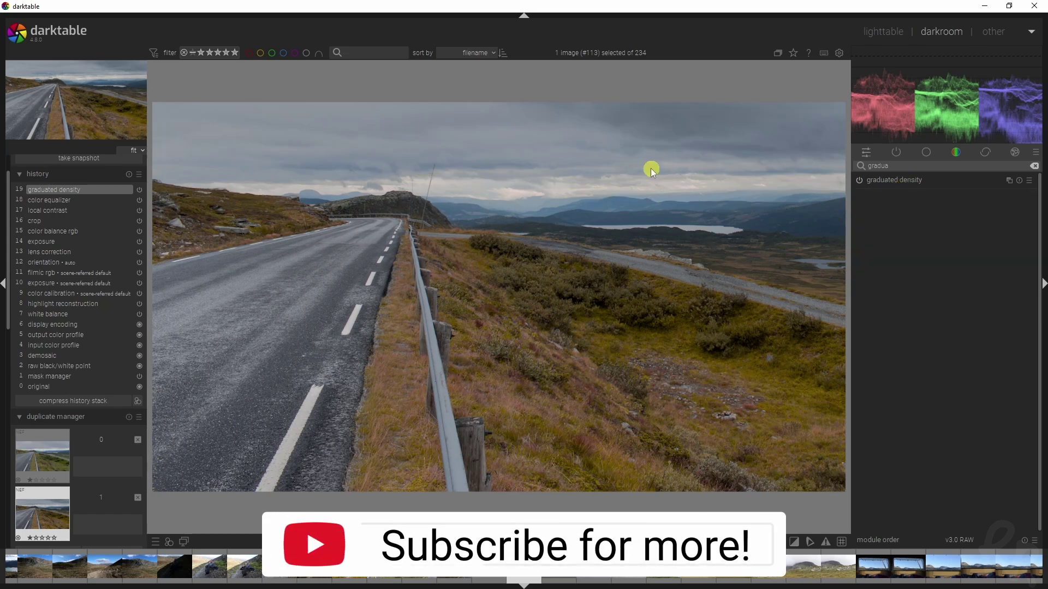